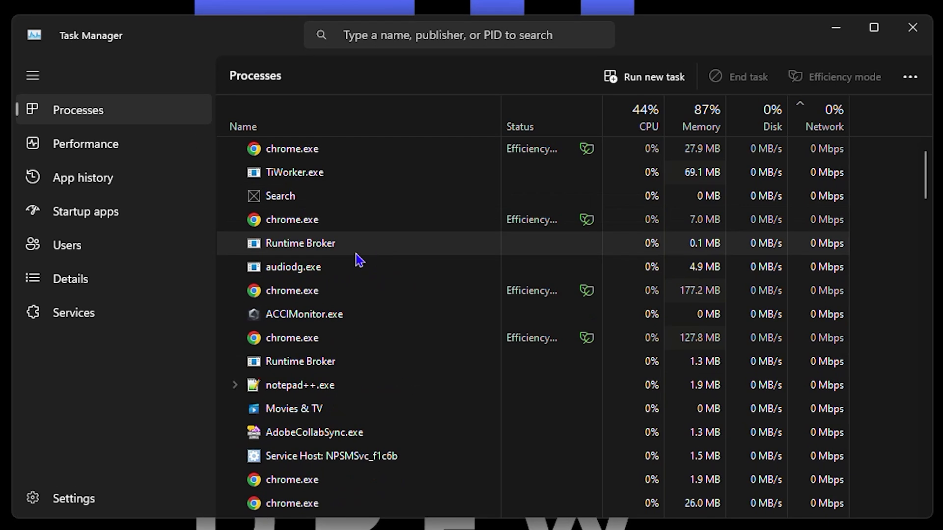
Find Windows Explorer in the Processes list and restart it from its context menu
scroll(415, 234, "down", 5)
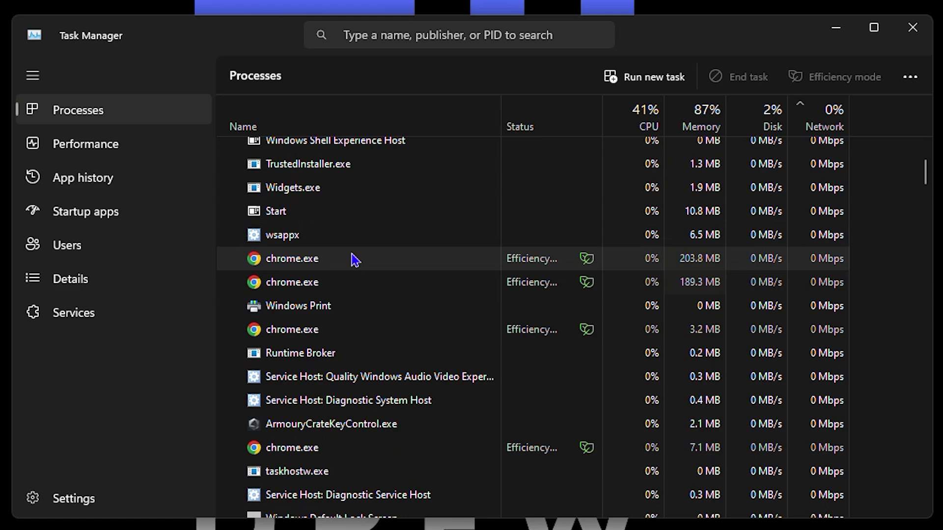
scroll(346, 265, "down", 8)
scroll(340, 295, "up", 2)
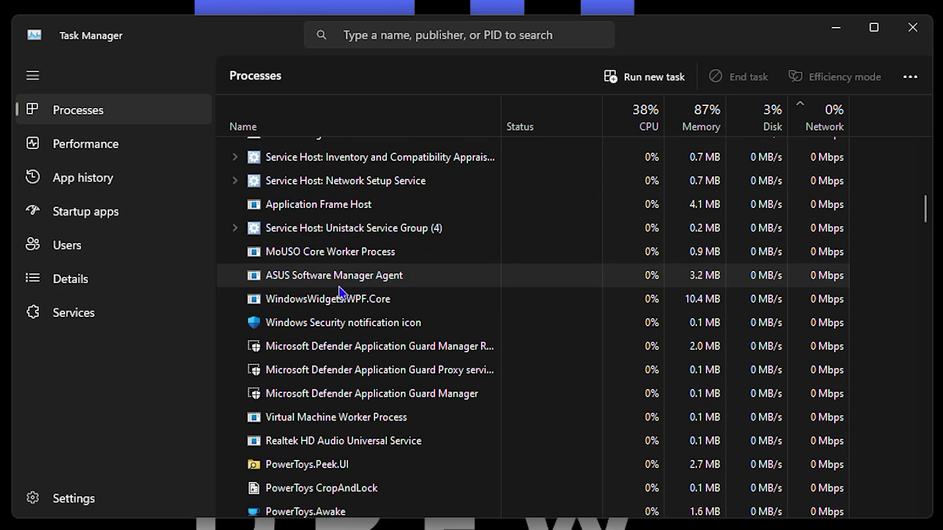
scroll(342, 296, "down", 4)
scroll(342, 296, "down", 10)
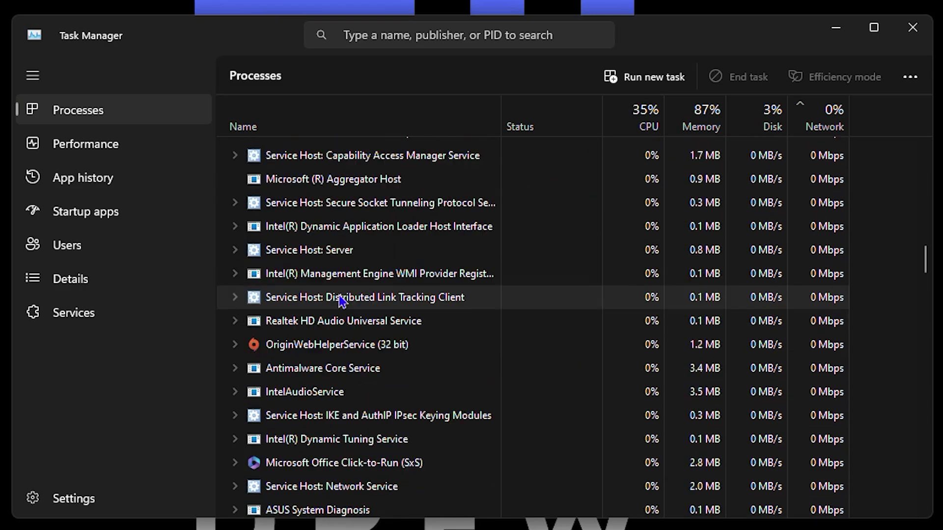
scroll(342, 300, "down", 14)
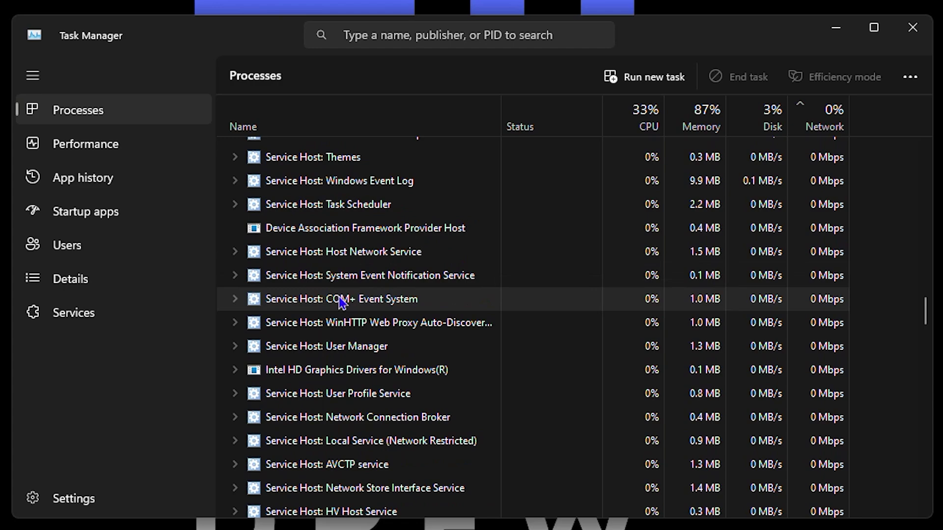
scroll(346, 339, "down", 15)
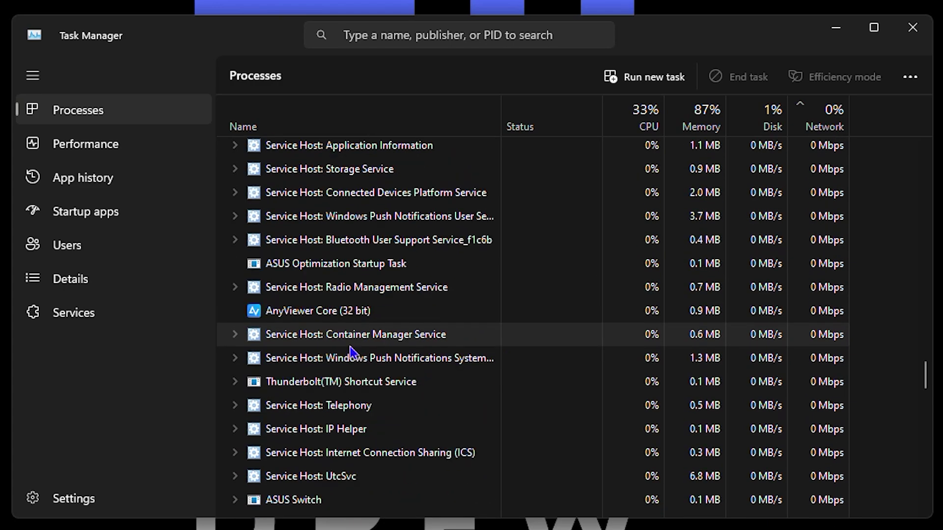
scroll(352, 357, "down", 8)
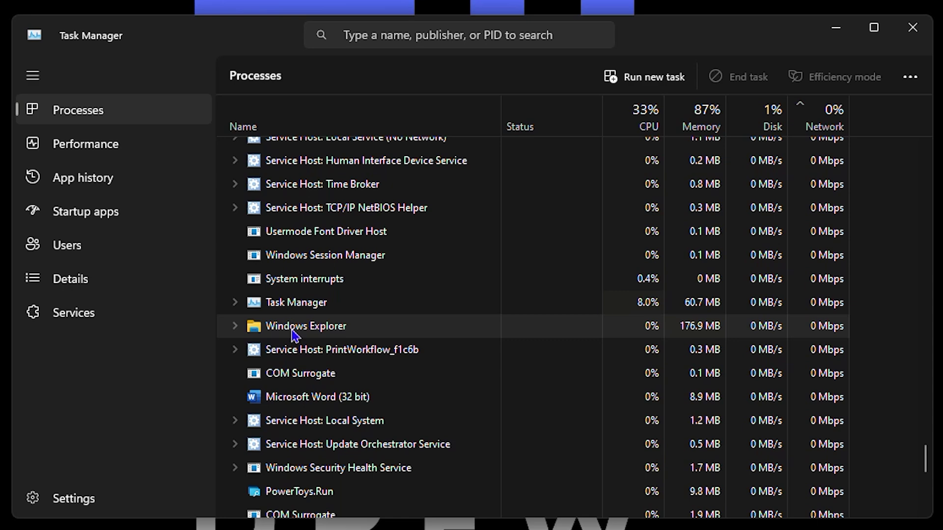
right_click(293, 329)
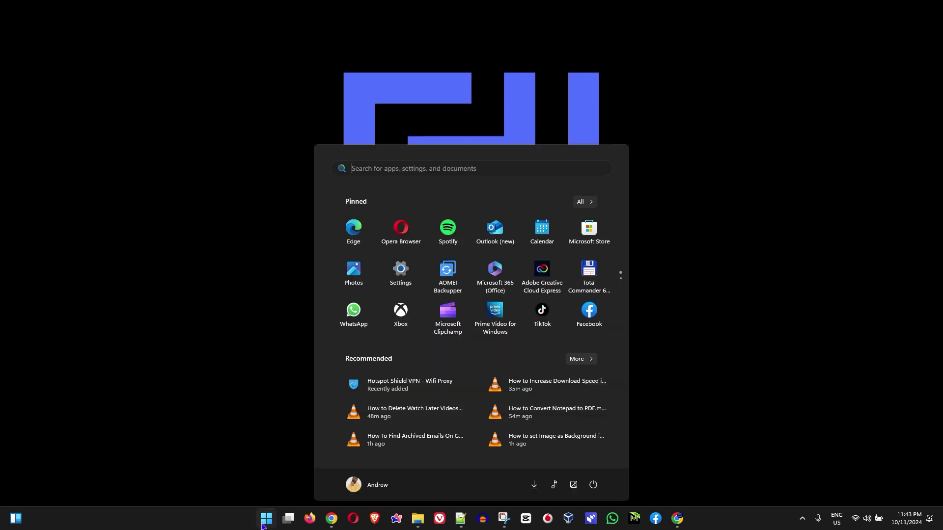
Find installed apps, open WhatsApp's Advanced options to its Repair/Reset section, then close Settings
type("inst")
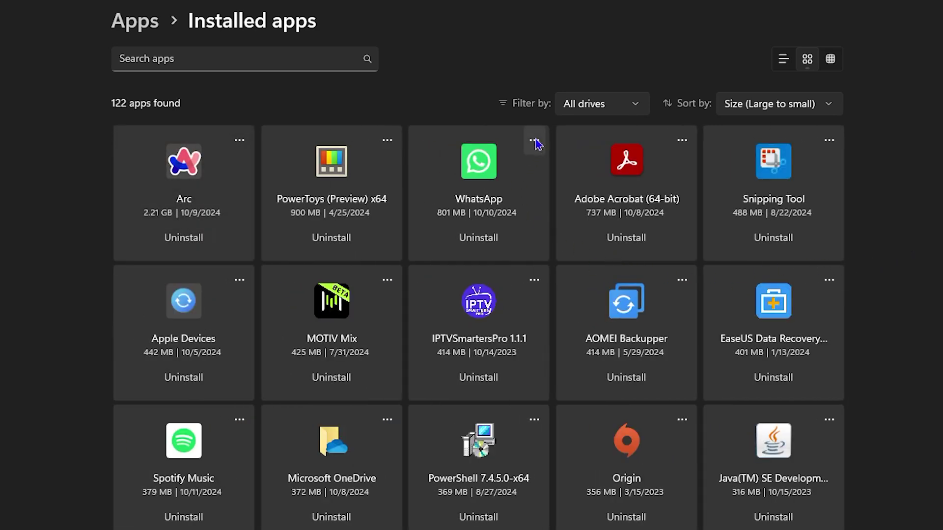
left_click(535, 141)
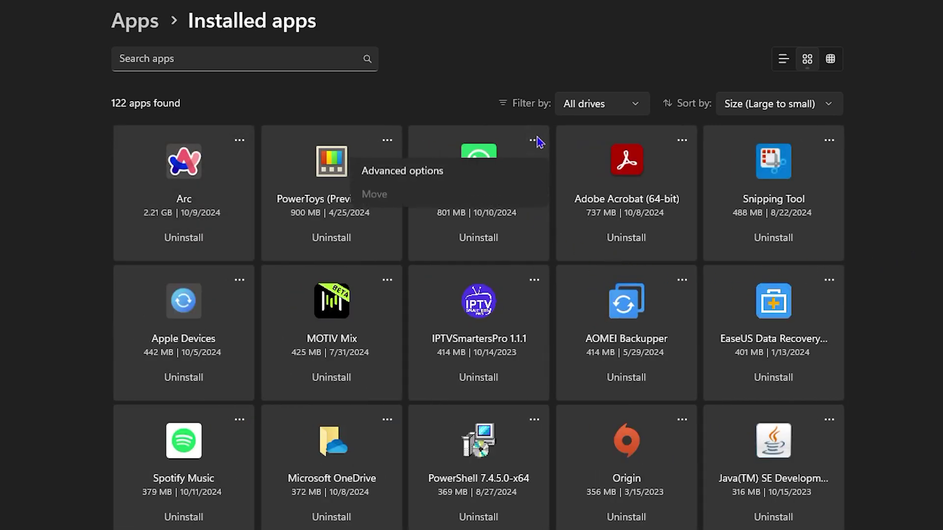
left_click(410, 179)
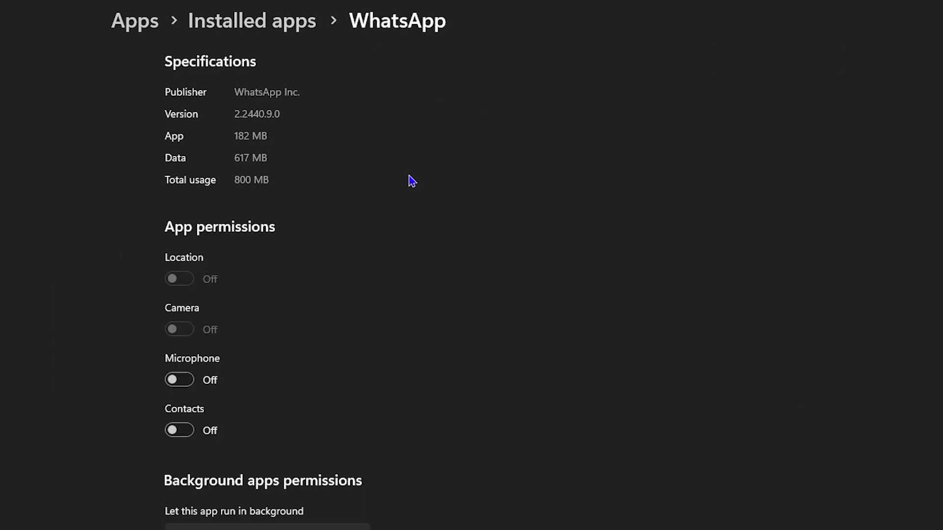
scroll(434, 311, "down", 10)
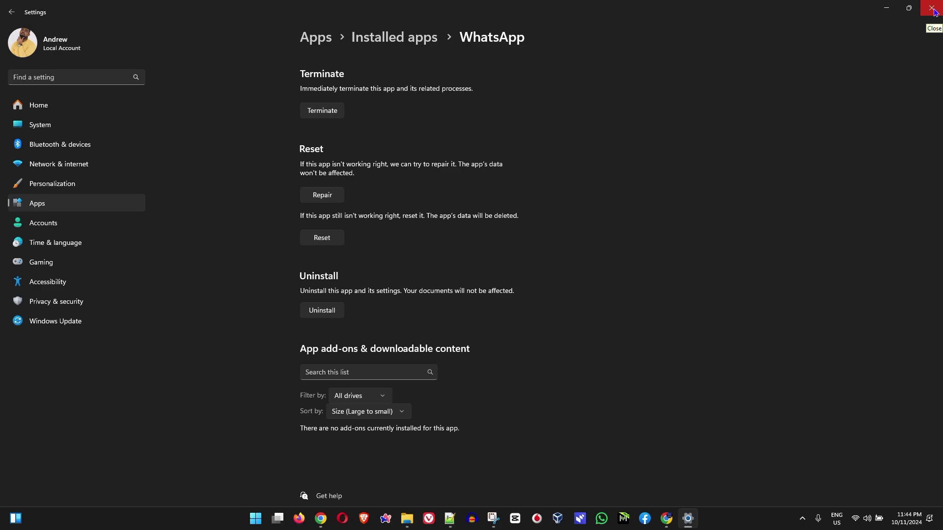
left_click(934, 12)
Open Run from the Start menu and execute wsreset to clear the Microsoft Store cache
left_click(79, 511)
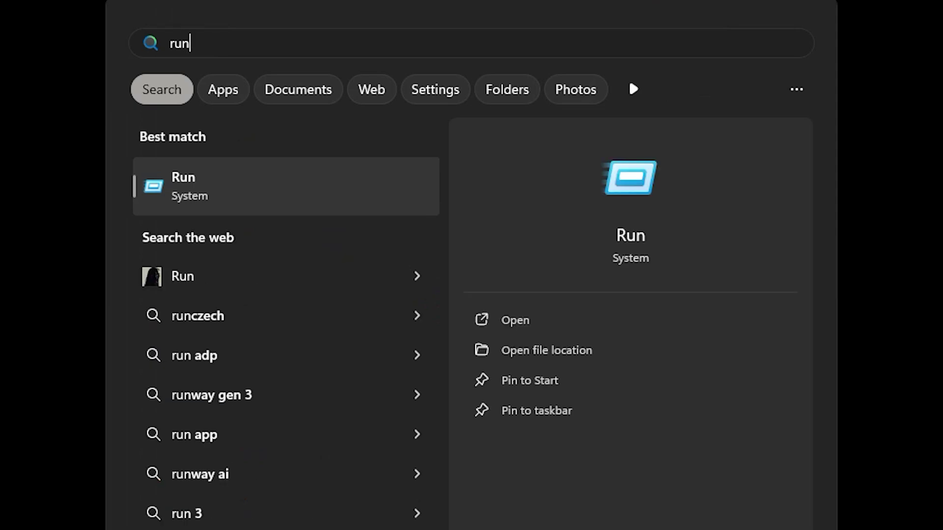
left_click(272, 193)
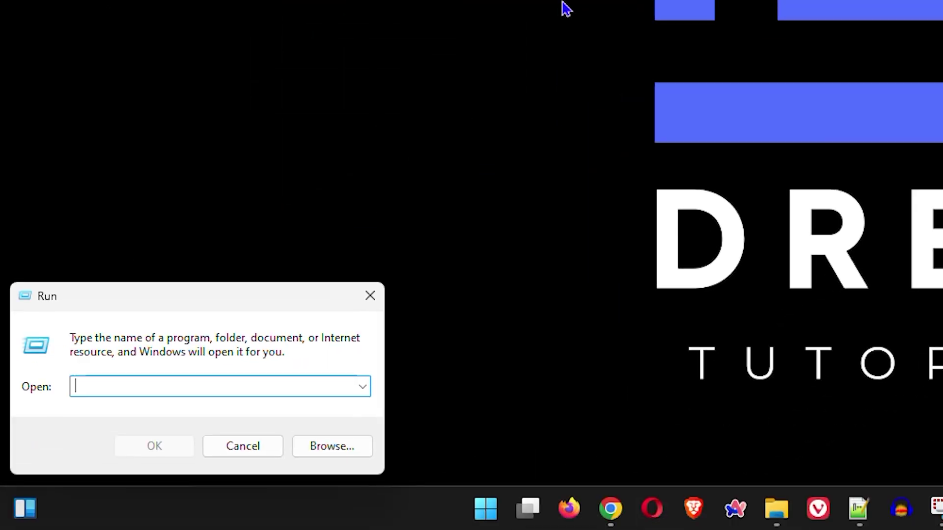
type("wse")
key("BackSpace")
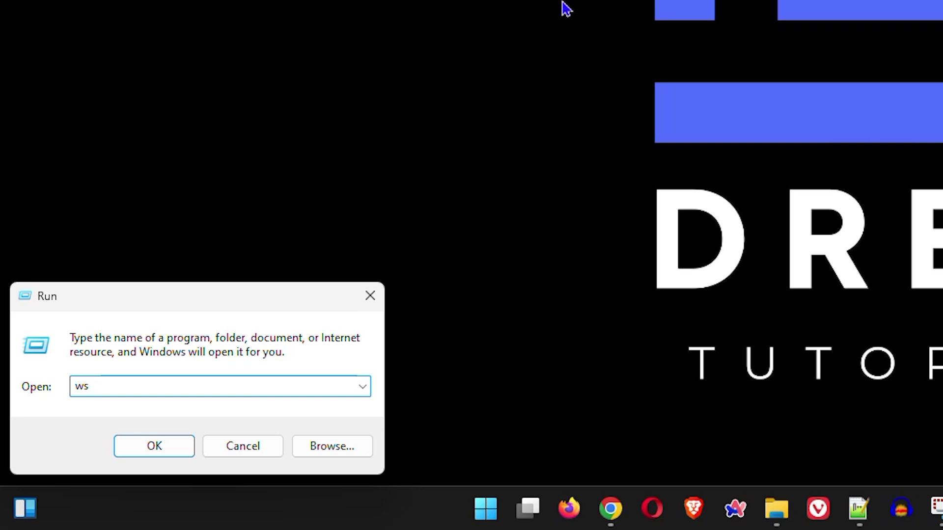
type("reset")
key("Return")
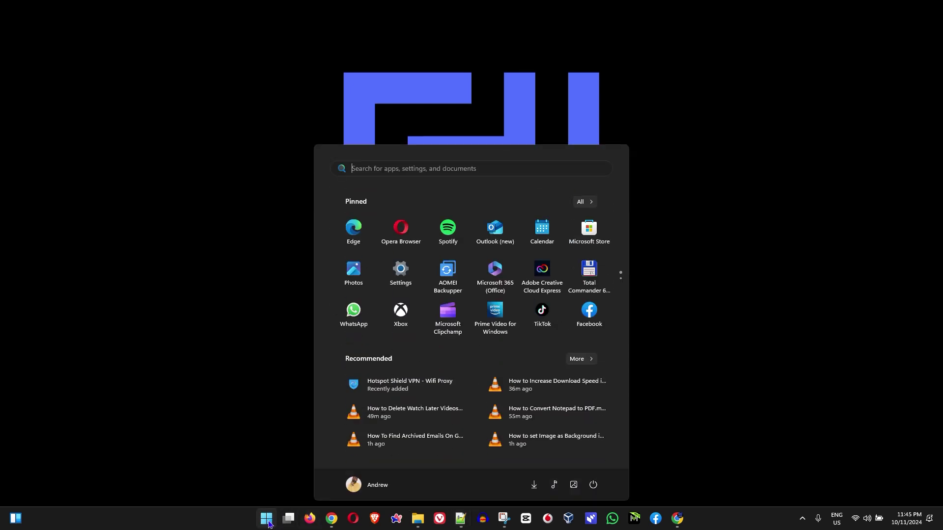
Launch an administrator Command Prompt and enter DISM /Online /Cleanup-Image /RestoreHealth instead of sfc /scannow
type("cmd")
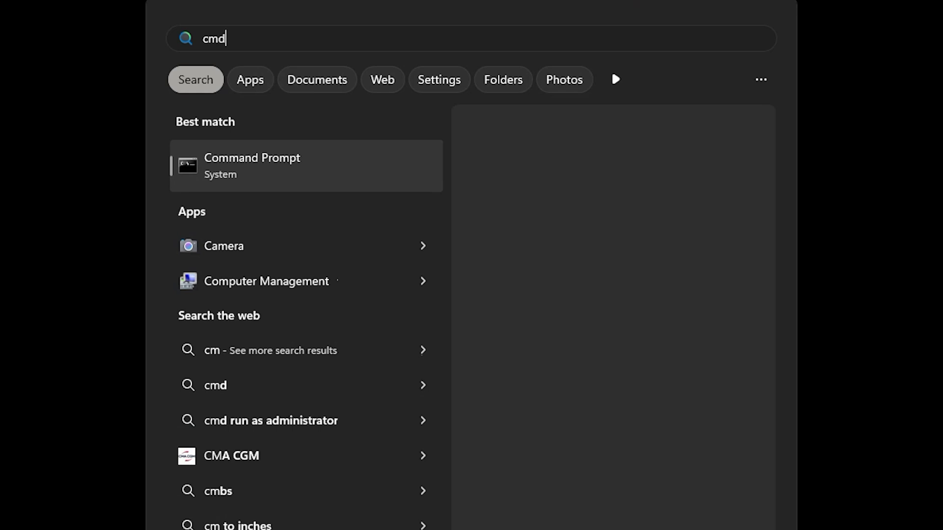
right_click(291, 171)
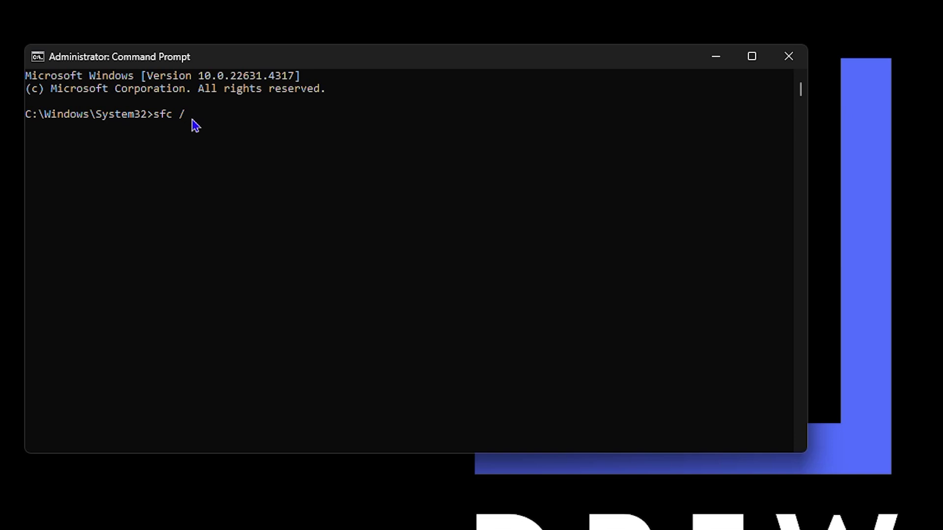
type("scannow")
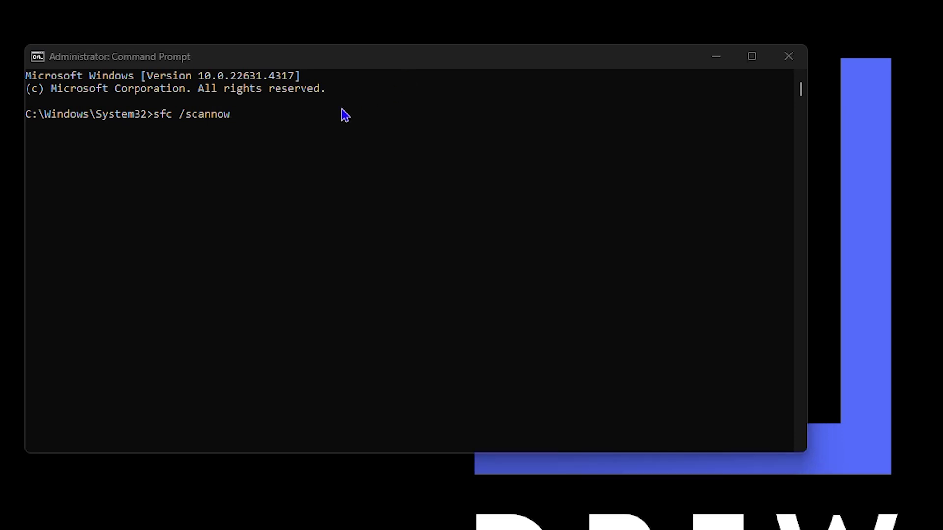
left_click(248, 126)
left_click(252, 126)
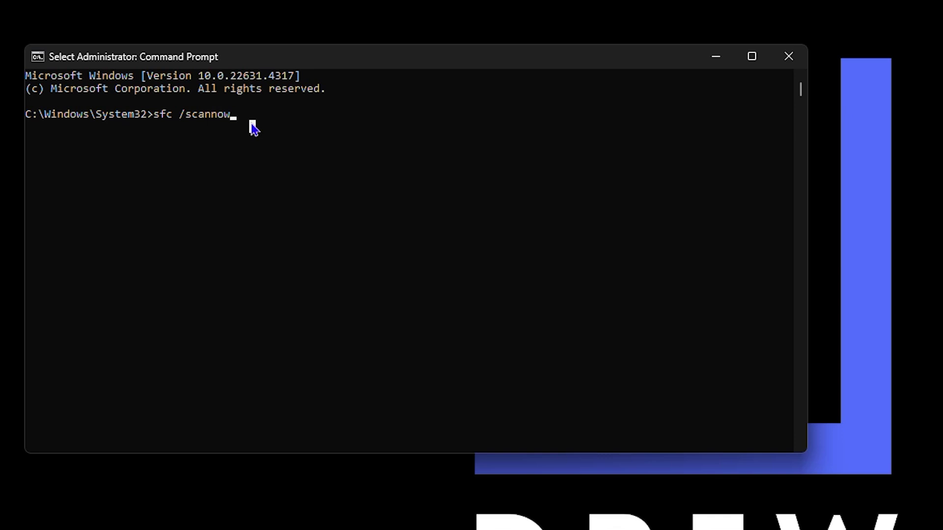
key("BackSpace")
key("BackSpace")
key("BackSpace")
key("BackSpace")
key("BackSpace")
key("BackSpace")
key("BackSpace")
key("BackSpace")
key("BackSpace")
key("BackSpace")
key("BackSpace")
key("BackSpace")
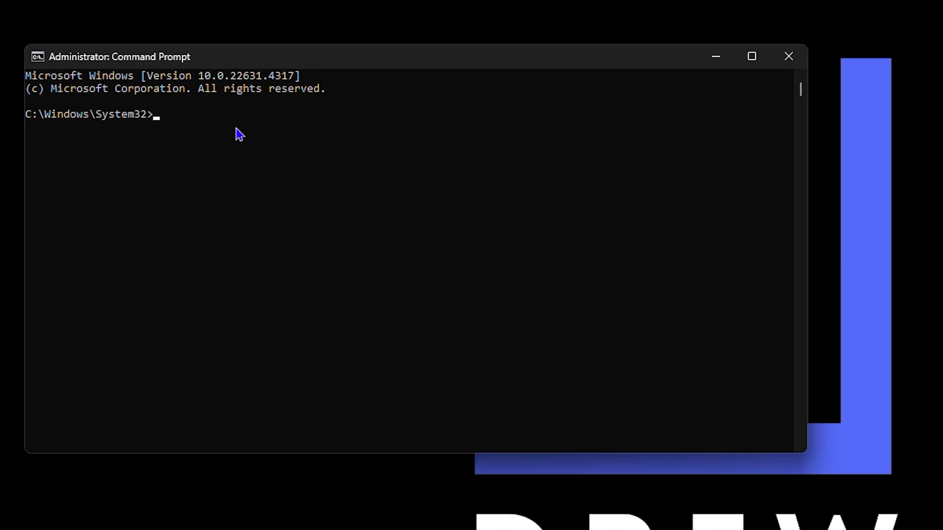
type("DISM /Online /Cleanup-Image /RestoreHealth")
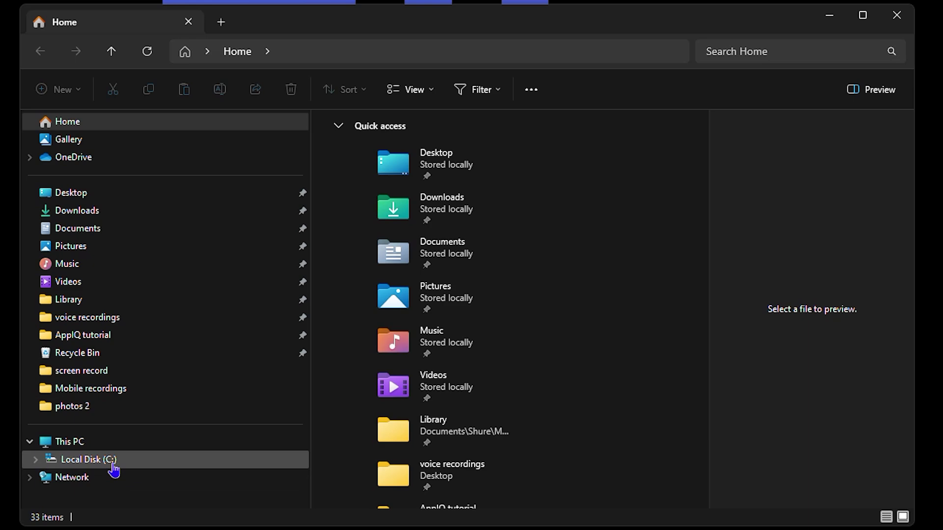
Browse to Local Disk (C:) > Program Files and select the leftover Audacity folder
left_click(109, 461)
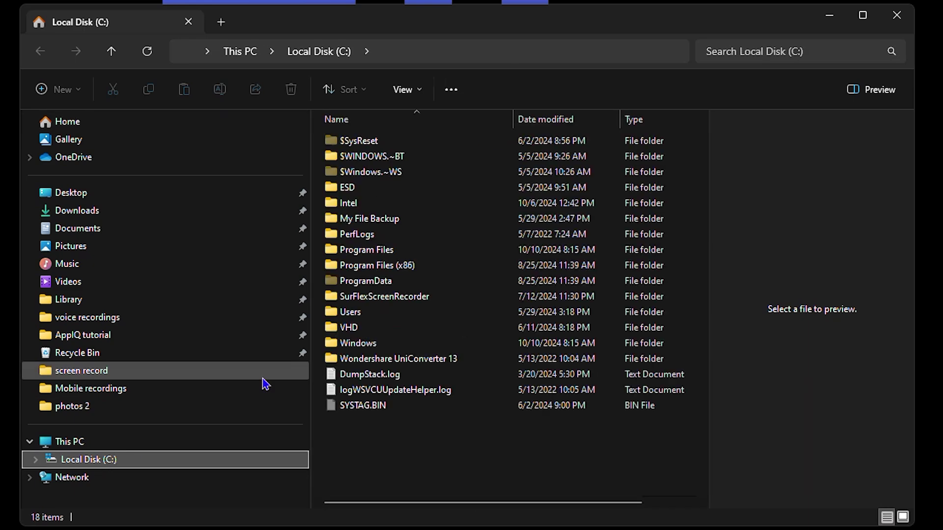
double_click(382, 249)
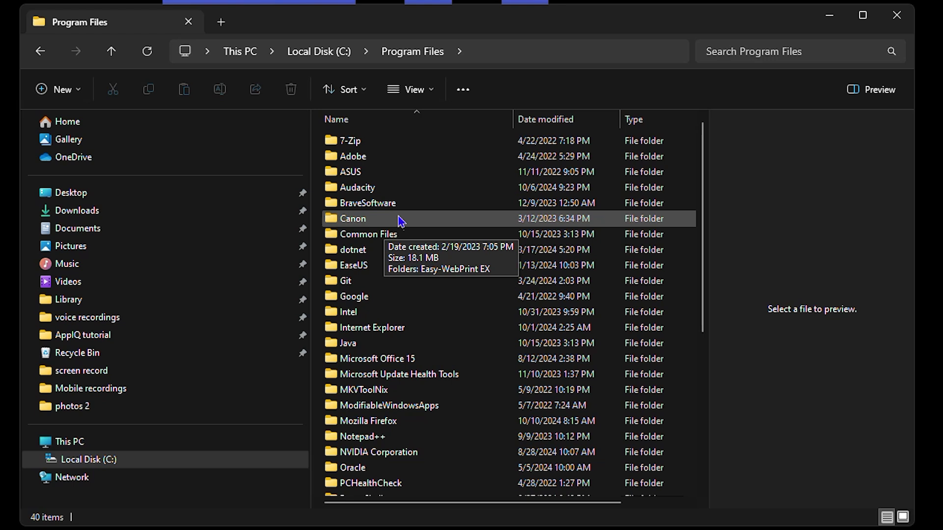
left_click(373, 188)
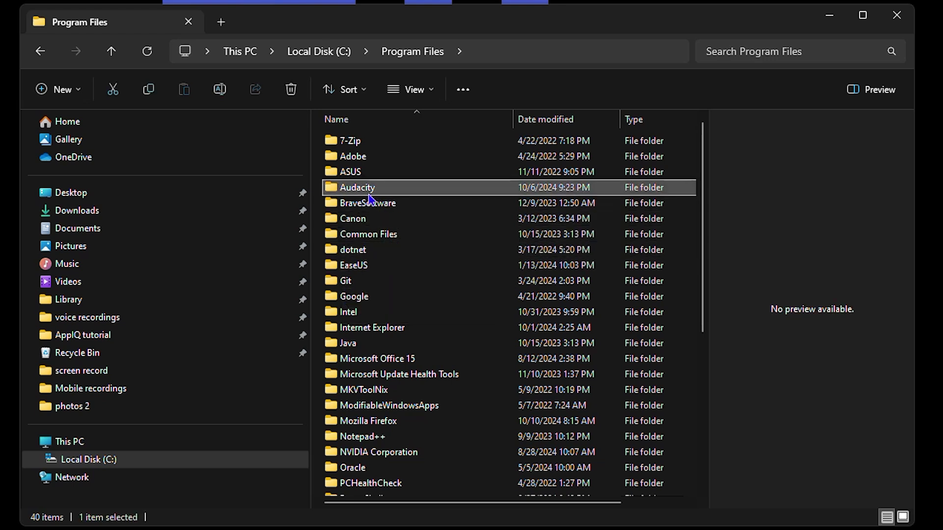